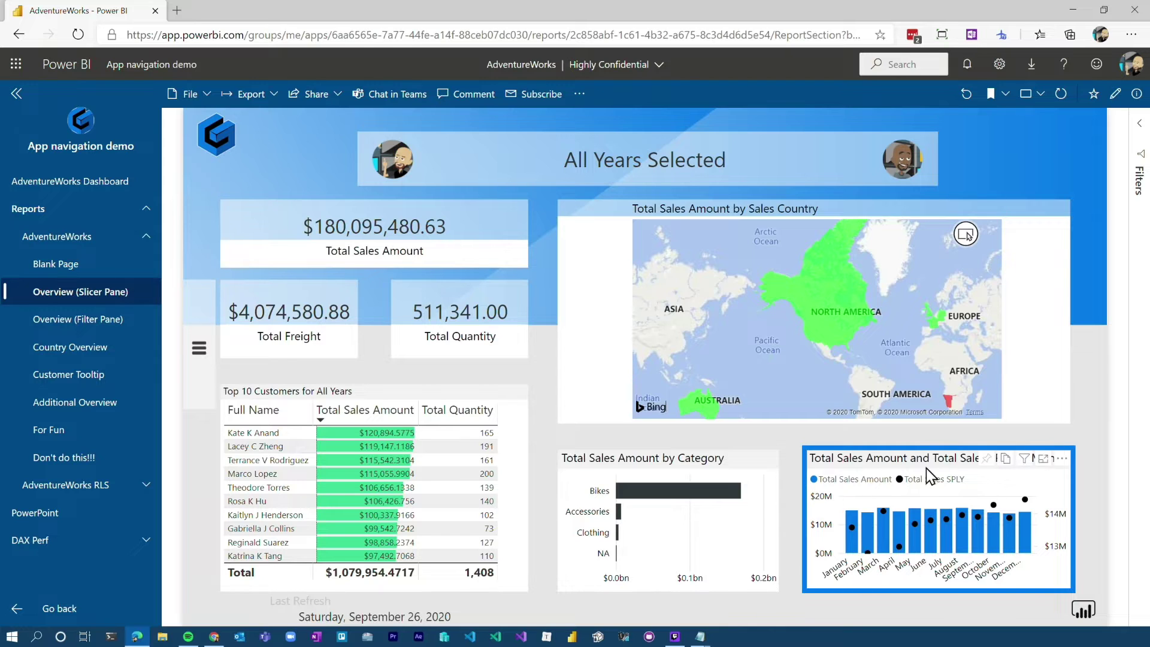
Spotlight the monthly Total Sales Amount vs SPLY chart and select the page address
left_click(1062, 459)
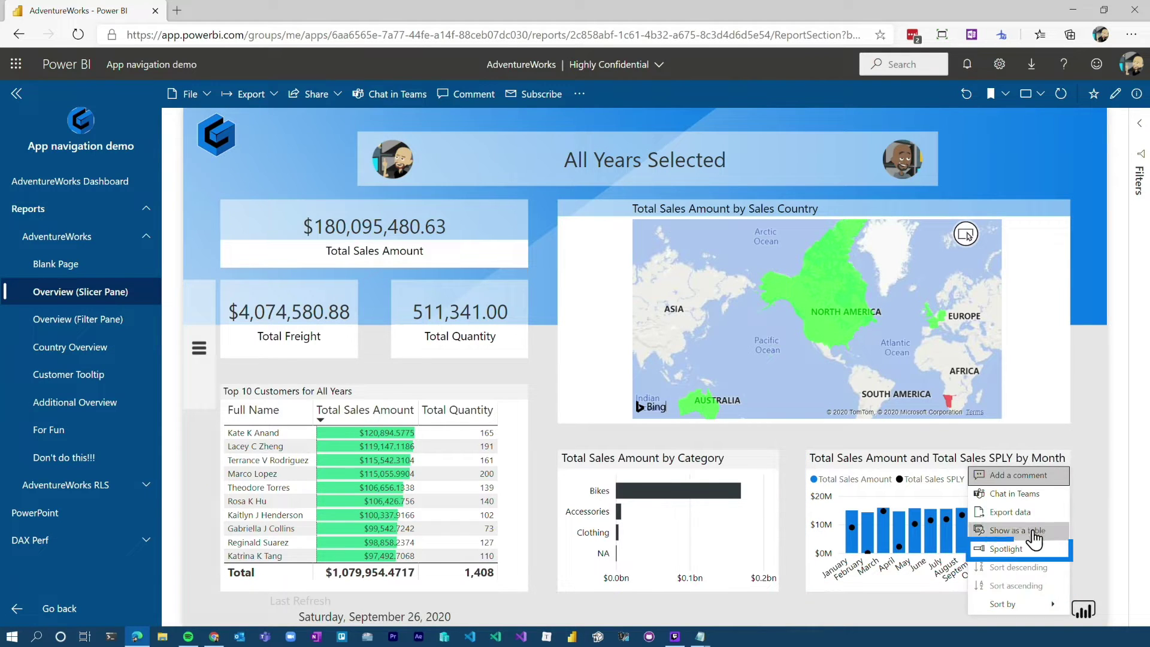
left_click(1027, 550)
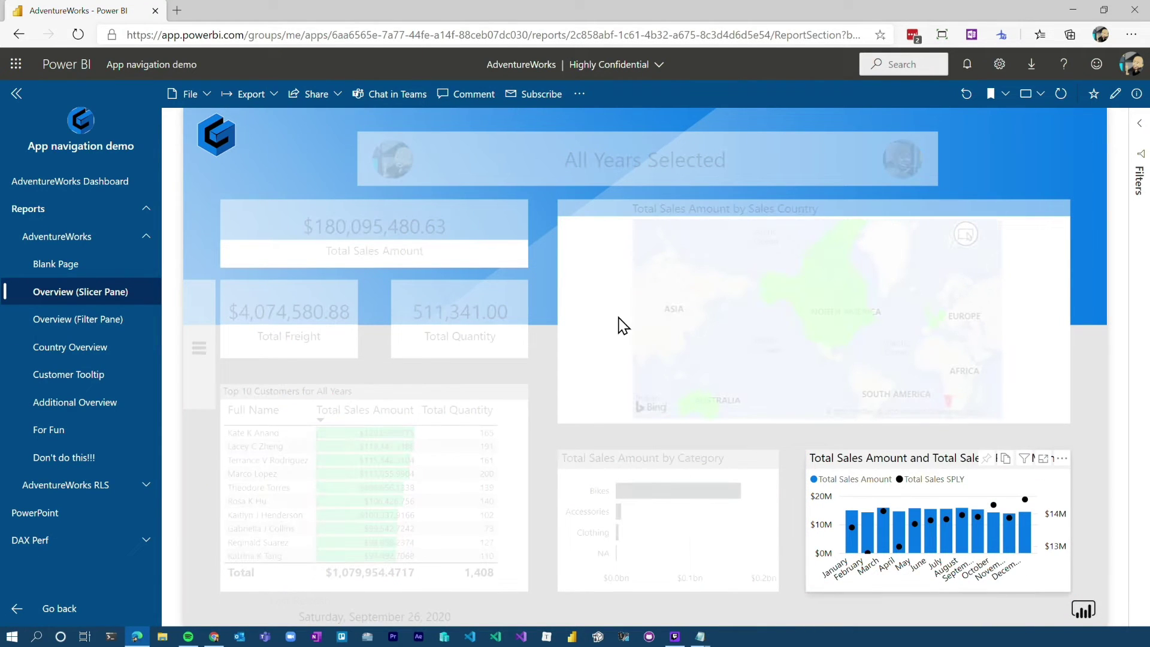
left_click(545, 36)
Paste the spotlighted report link, including its bookmarkGuid, into Notepad and select all of it
key("ctrl+c")
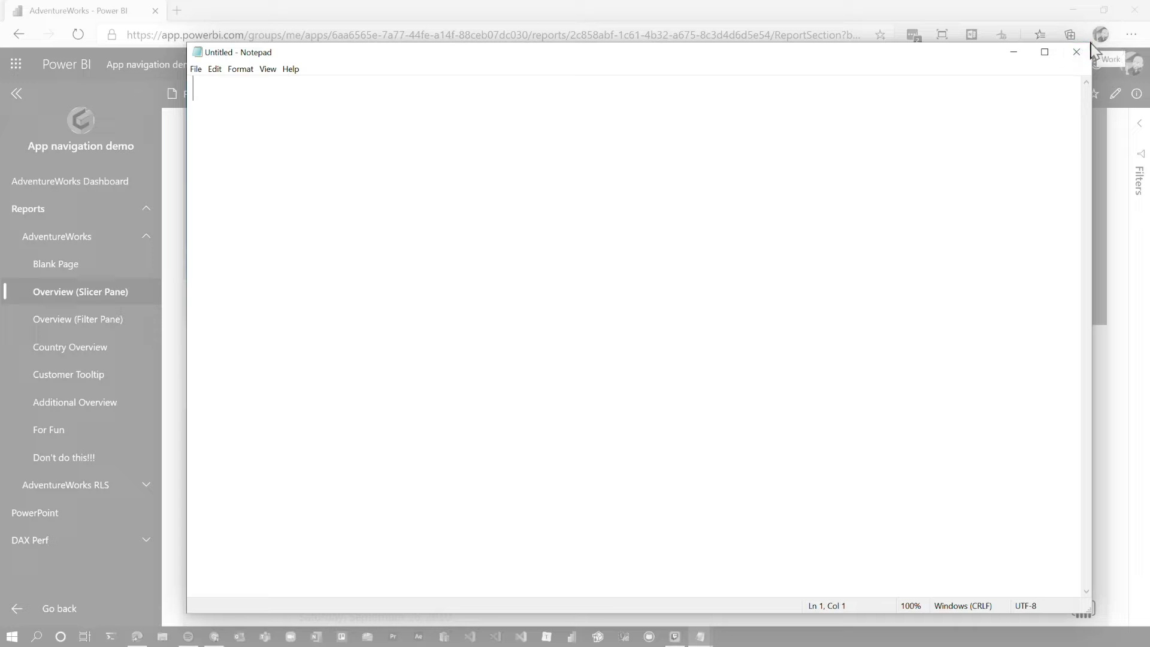
key("ctrl+v")
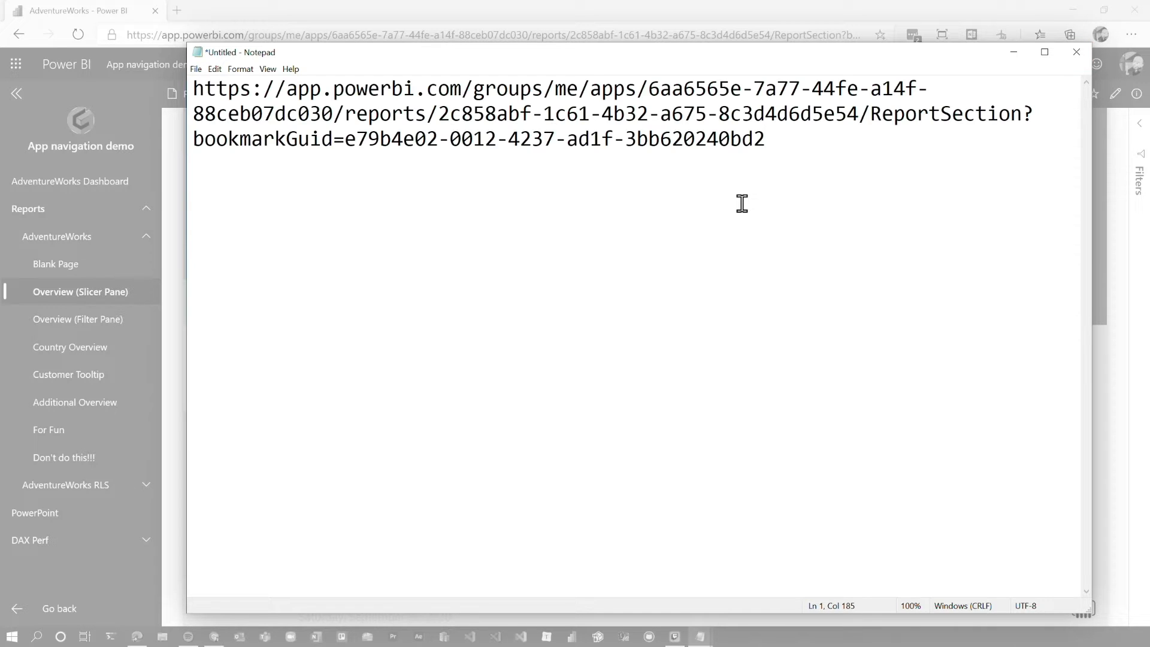
key("Home")
key("ctrl+shift+Right")
key("ctrl+shift+Right")
key("ctrl+shift+Right")
key("ctrl+shift+Right")
key("ctrl+shift+Right")
key("ctrl+shift+Right")
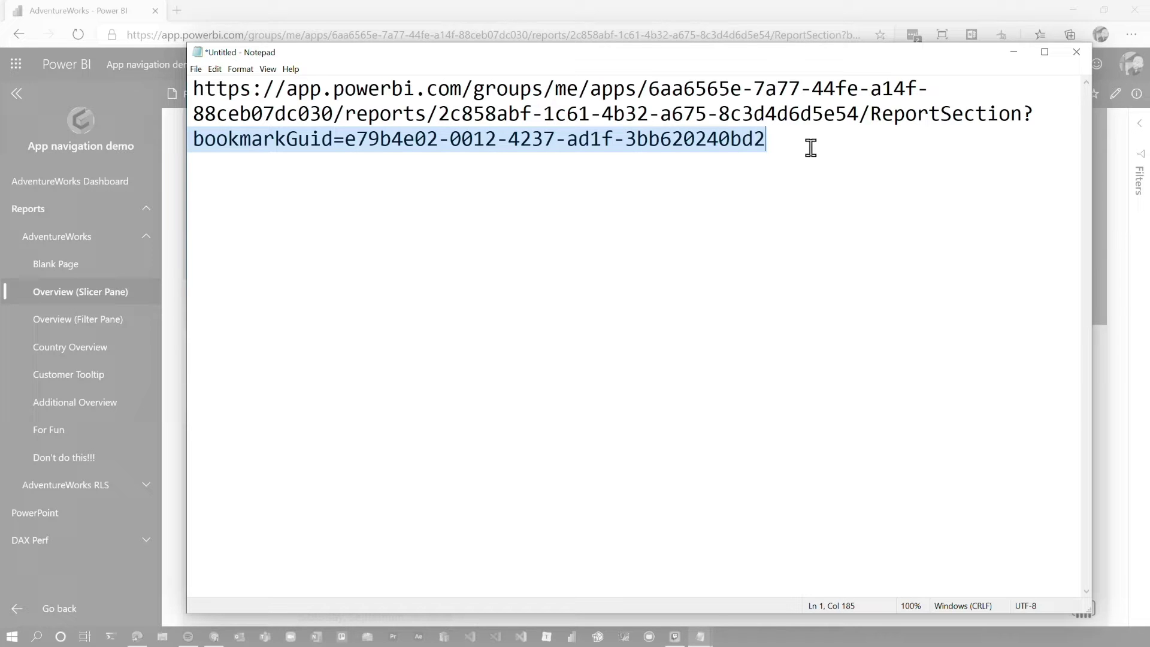
left_click_drag(802, 139, 3, 43)
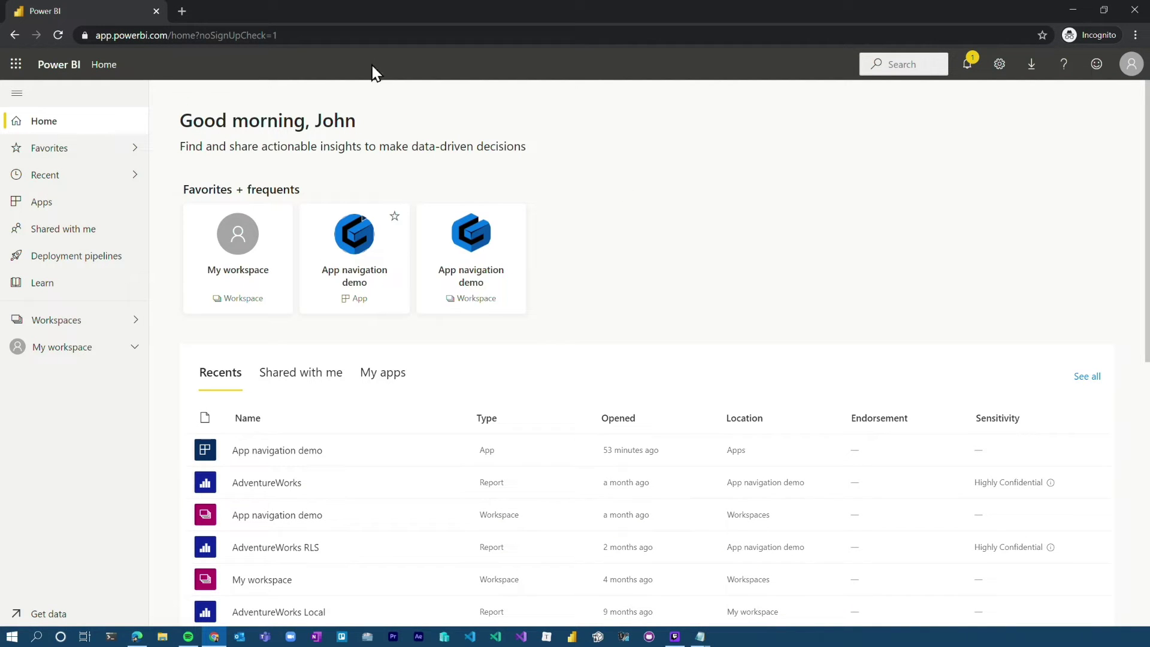
Load the copied bookmark link in the incognito session and dismiss the bookmark-unavailable warning
left_click(343, 32)
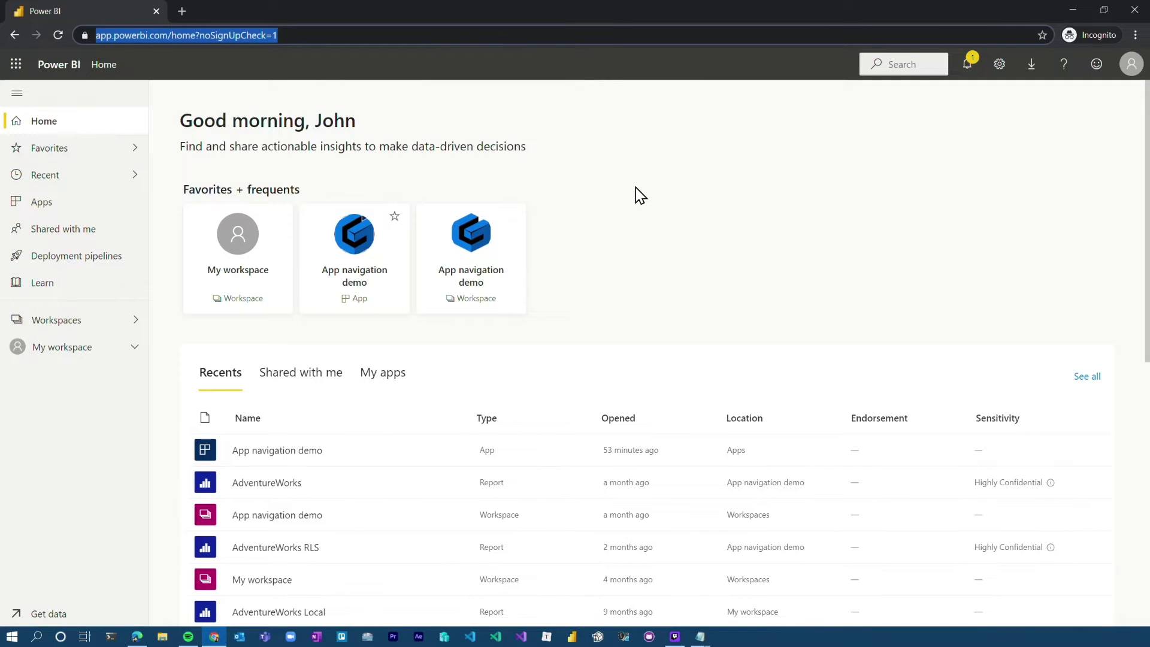
key("ctrl+v")
key("Return")
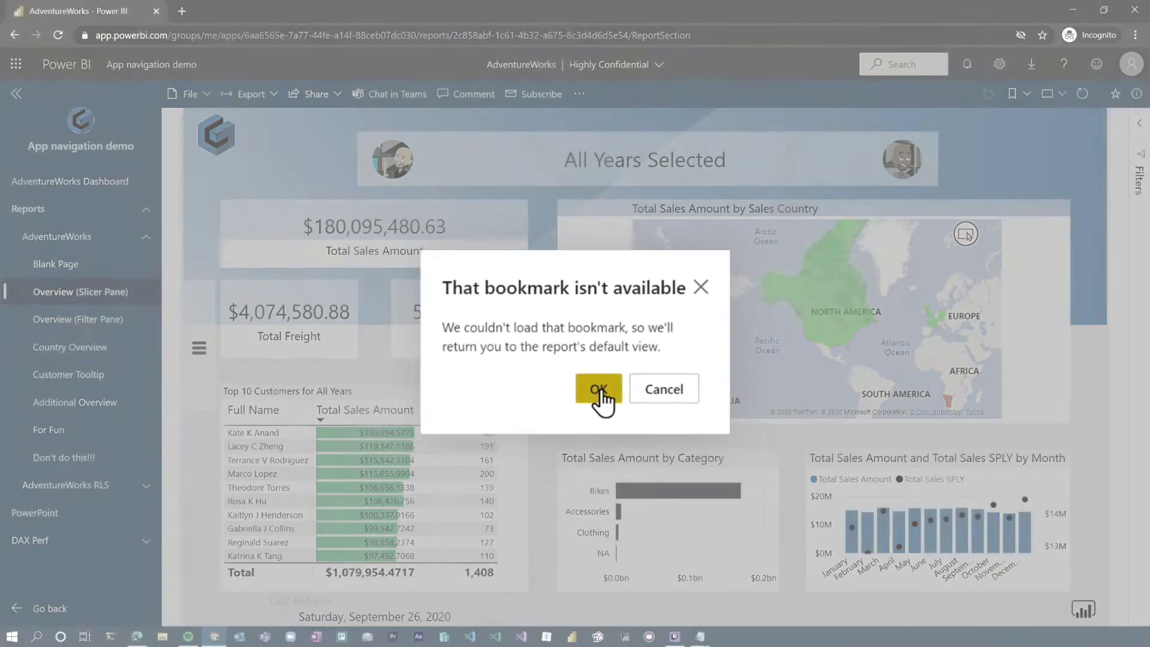
left_click(611, 422)
key("alt+Tab")
Insert a blank line above the bookmark link in the note
left_click(941, 87)
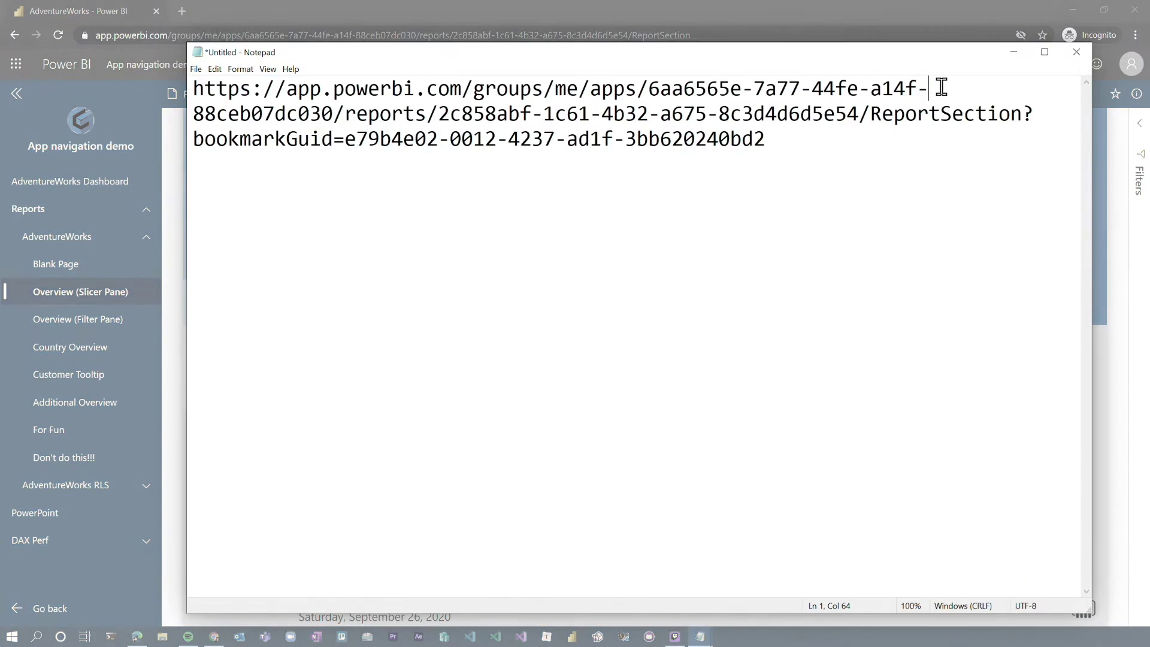
key("Home")
key("Return")
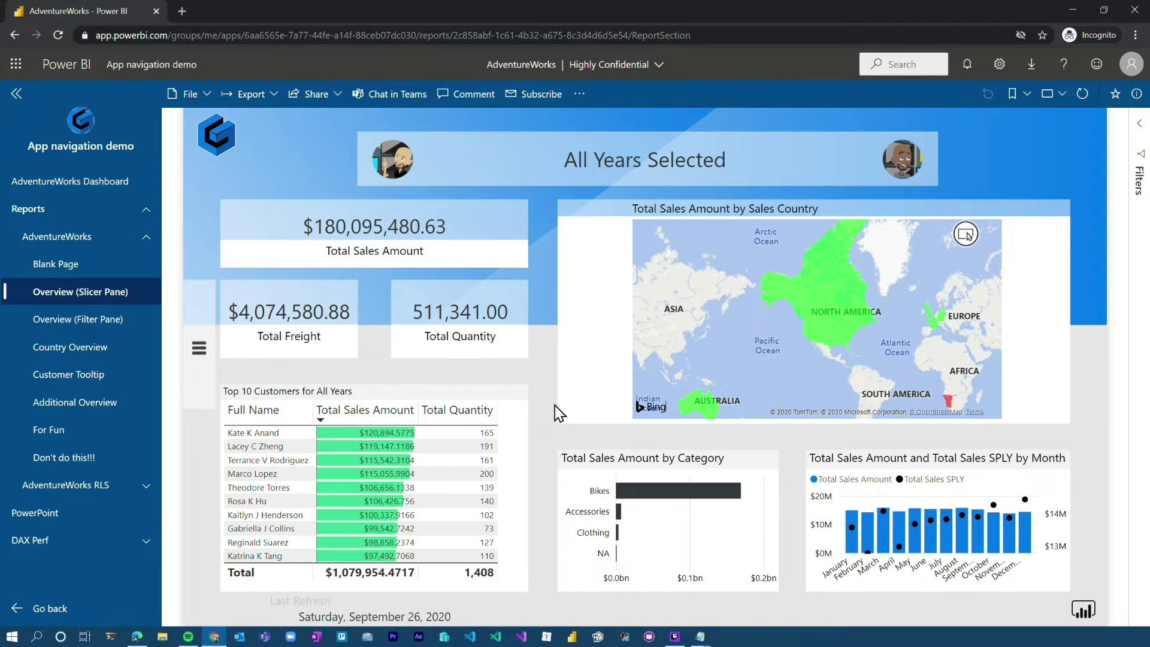
Apply the Total Sales Focus personal bookmark in the original session and select its address
left_click(137, 638)
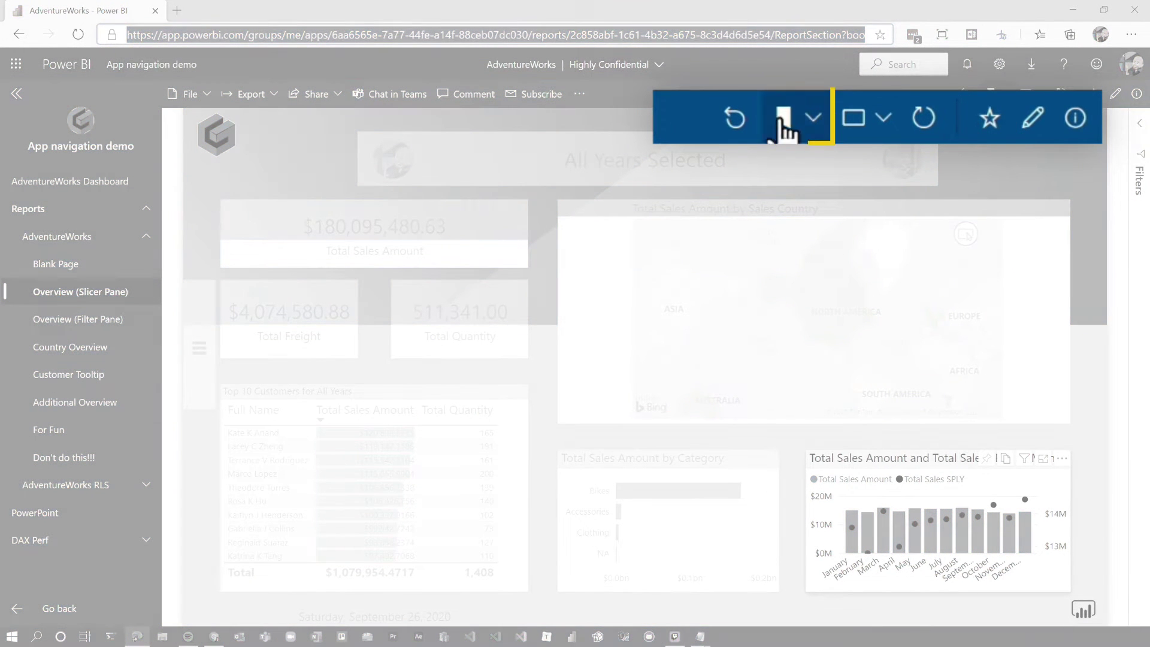
left_click(1004, 100)
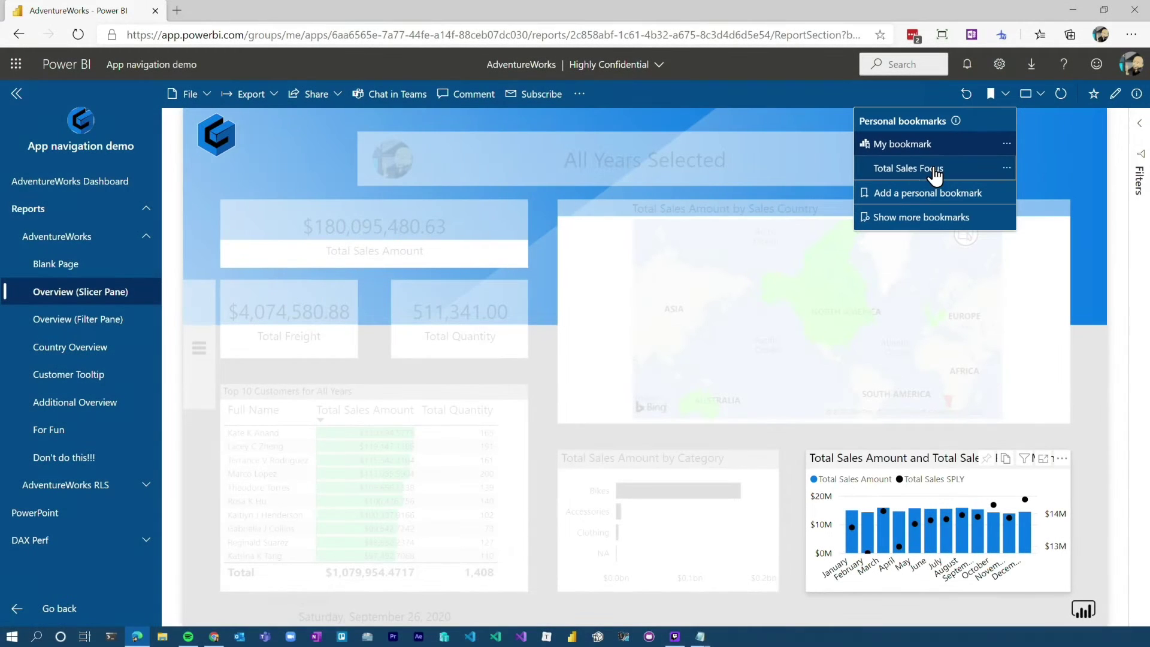
left_click(935, 170)
left_click(509, 36)
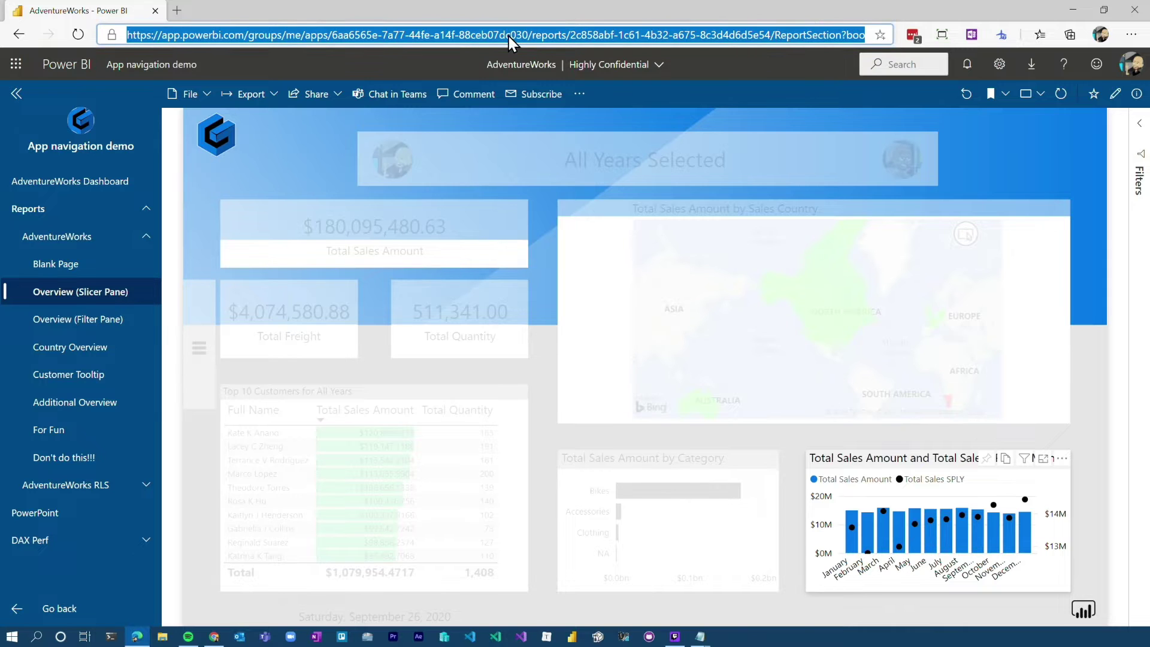
Paste the personal bookmark link below the direct URL, add a label line, and select the link
left_click(740, 597)
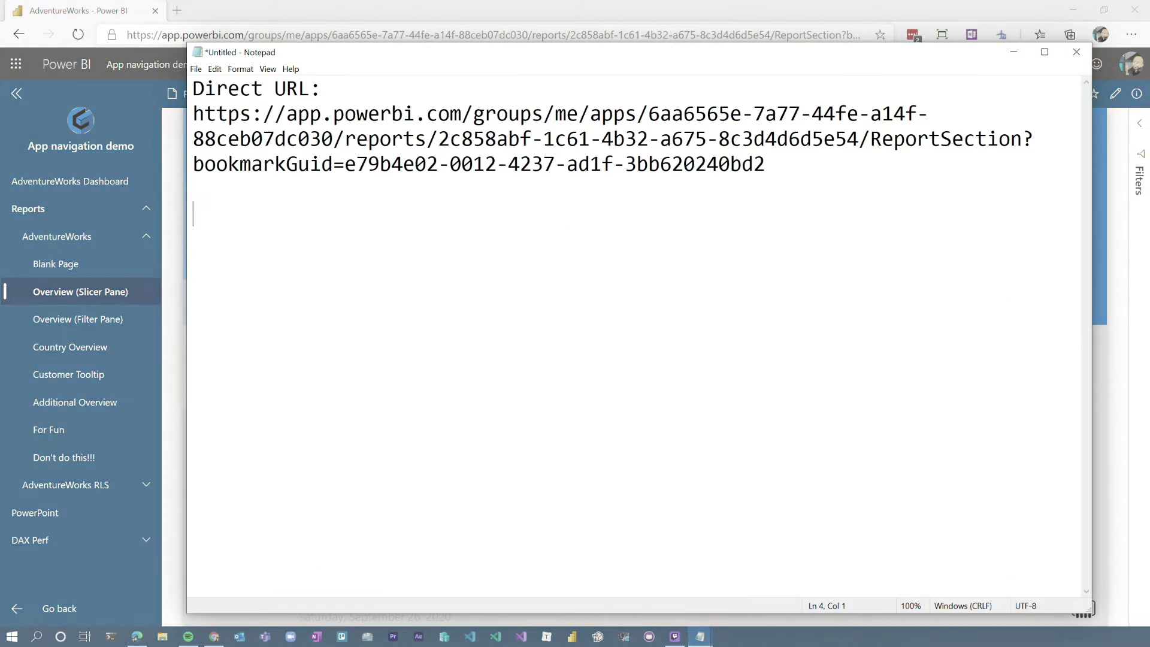
key("ctrl+v")
left_click_drag(364, 264, 764, 265)
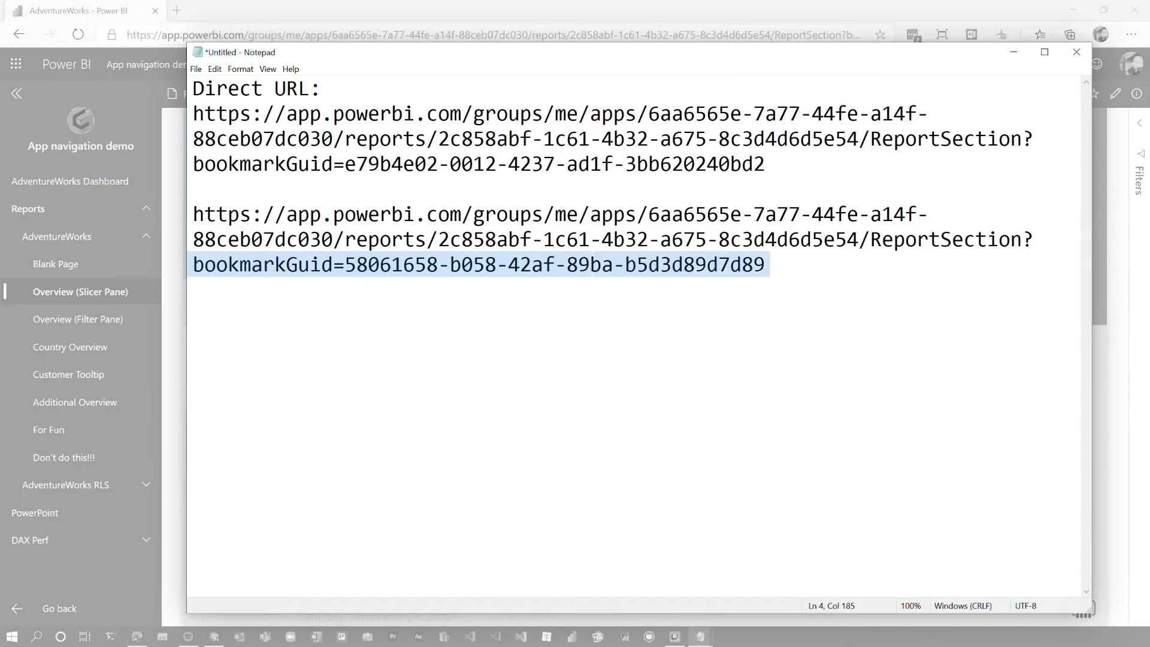
left_click(680, 192)
key("Return")
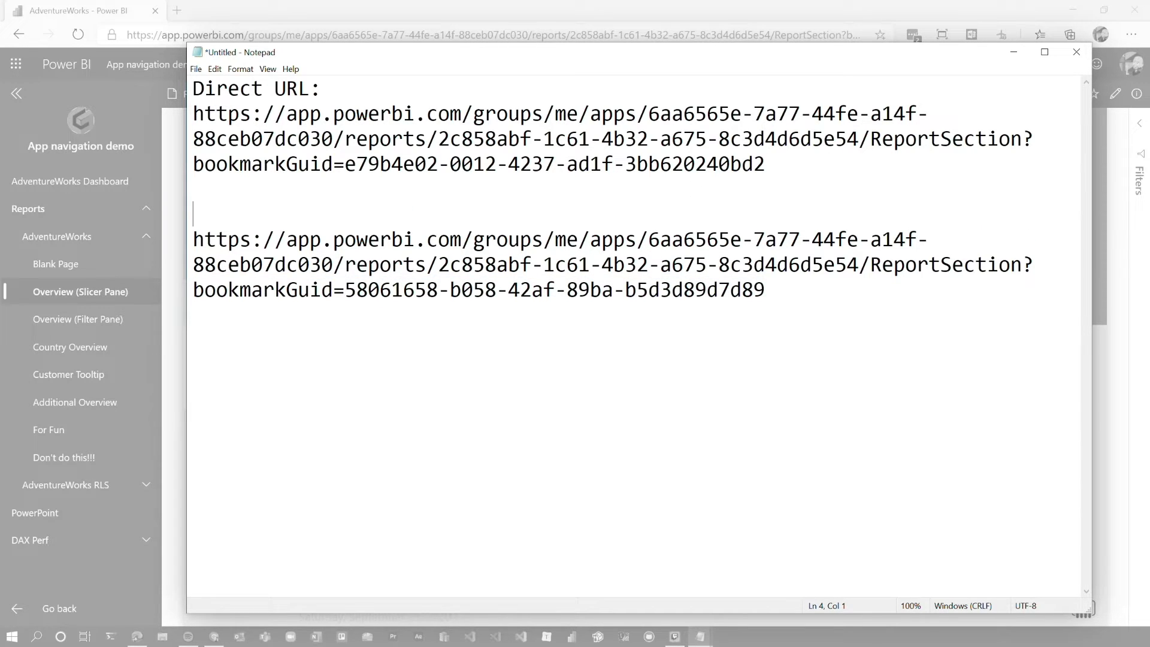
type("Personal Bookmark:")
mouse_move(785, 295)
left_mouse_down()
mouse_move(192, 265)
mouse_move(177, 252)
left_mouse_up()
key("ctrl+c")
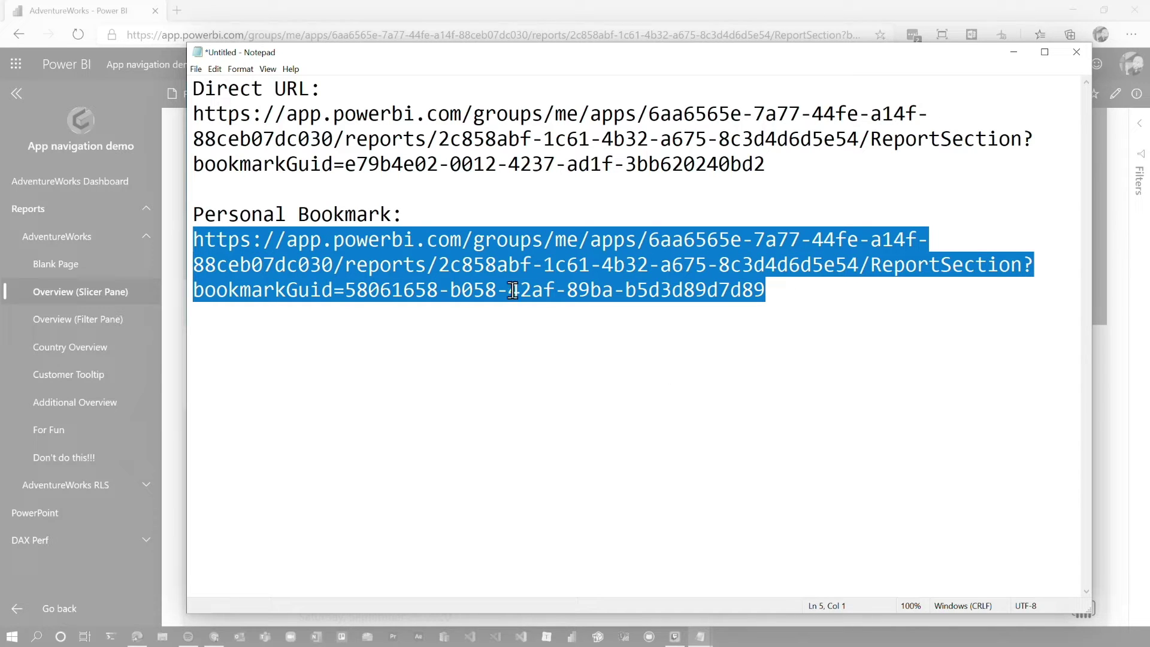
left_click(215, 637)
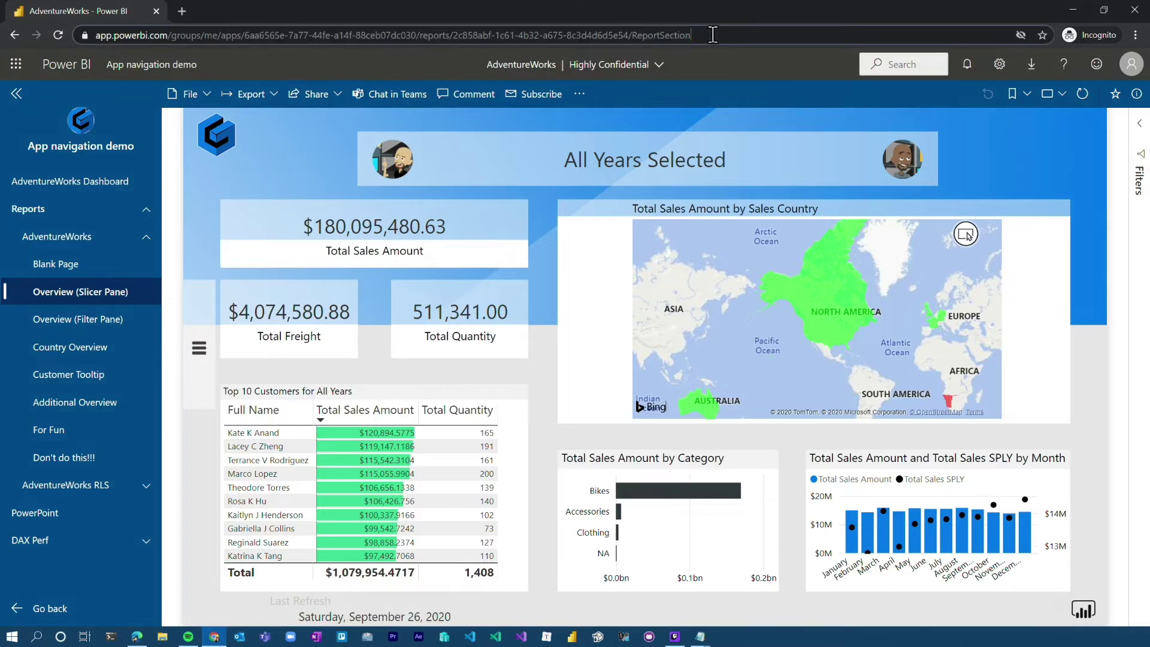
Paste the personal bookmark link into the incognito address bar and load it
left_click(713, 34)
key("ctrl+v")
key("Return")
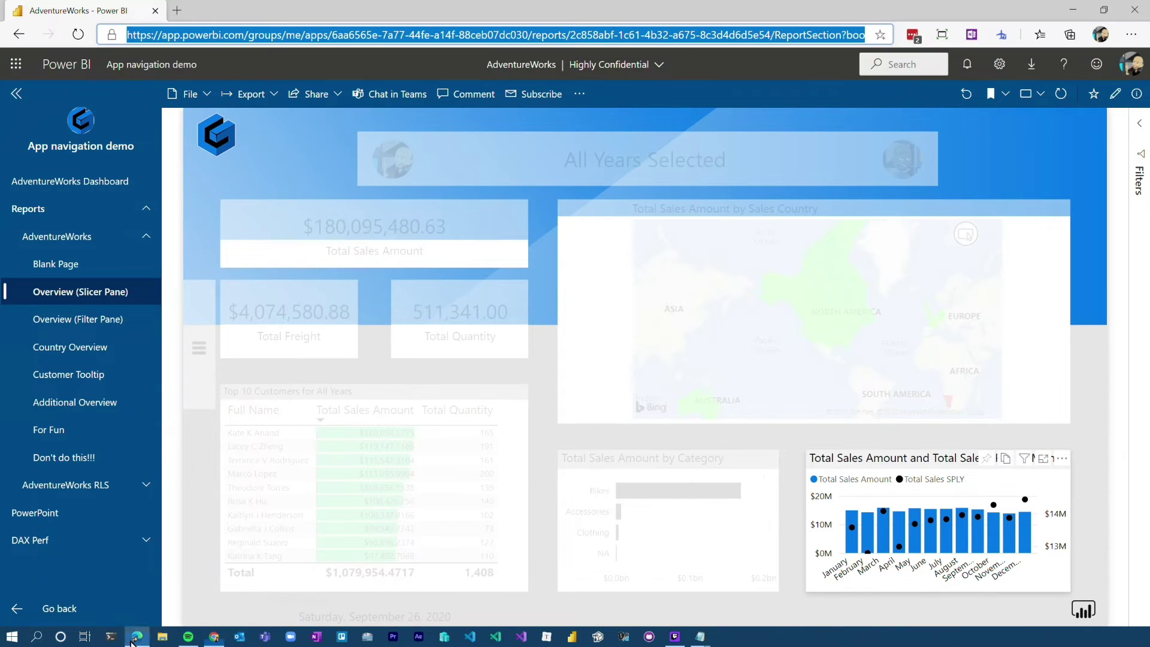
left_click(639, 174)
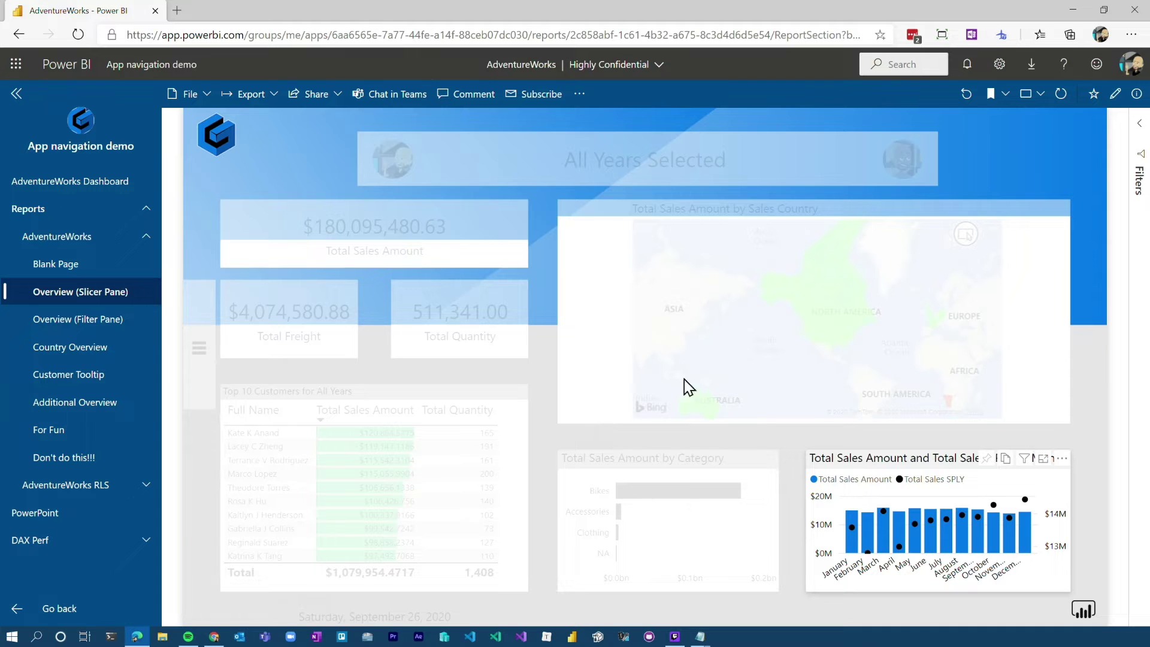
Select the generated link in the Share to Microsoft Teams dialog and return to the note
left_click(396, 95)
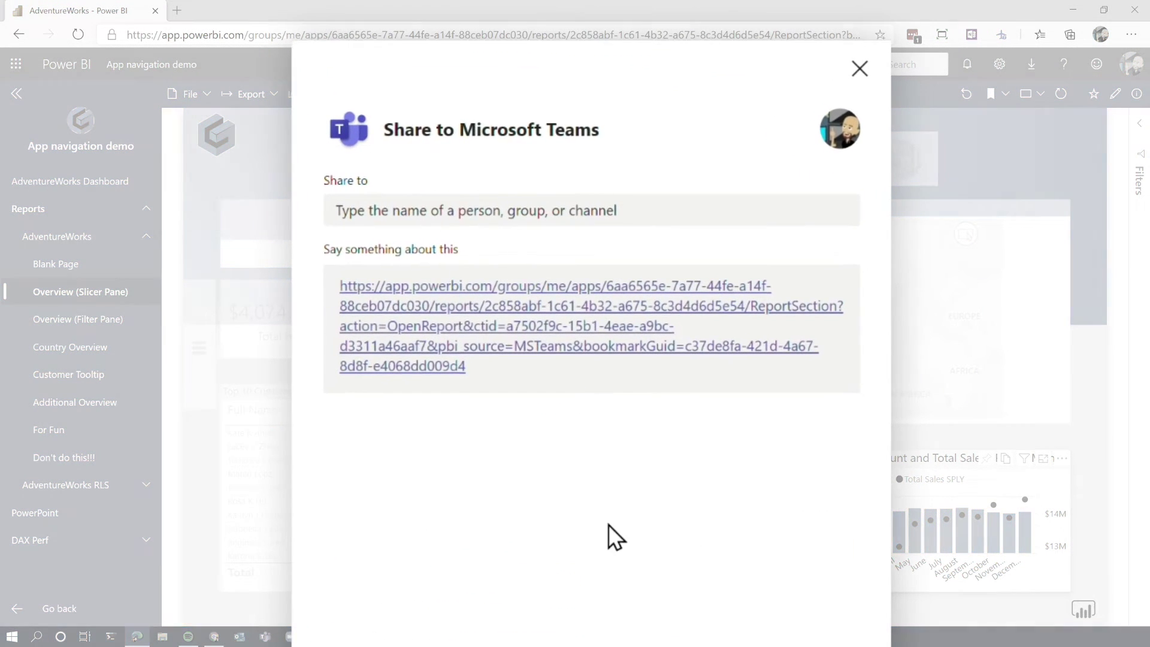
left_click_drag(477, 375, 324, 288)
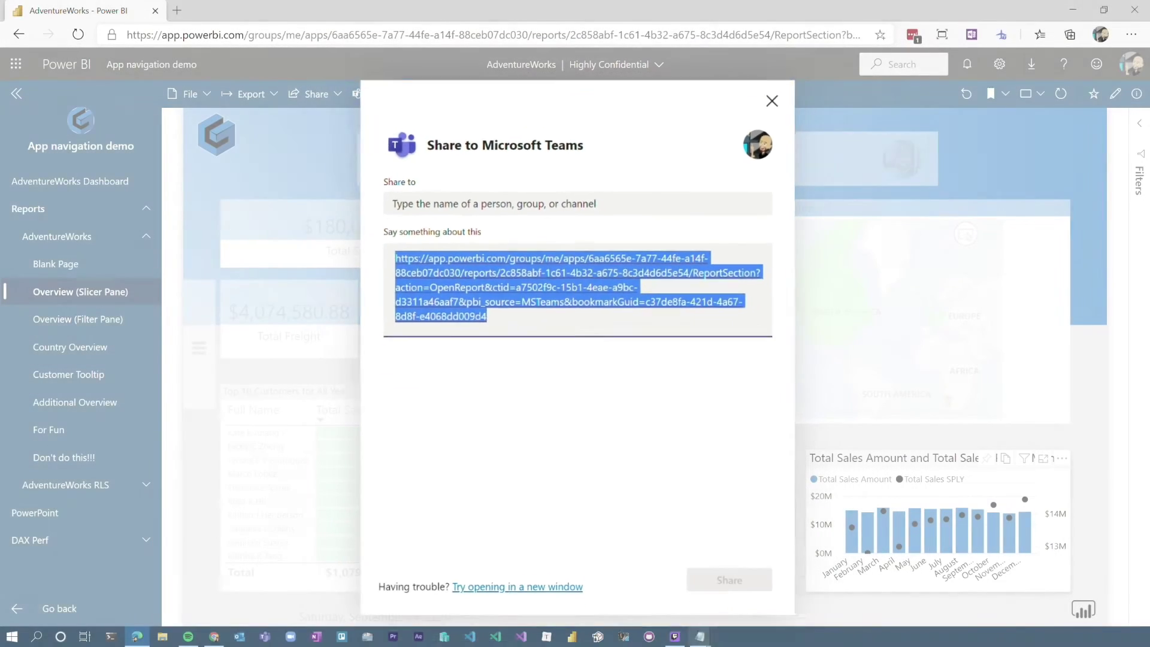
left_click(700, 637)
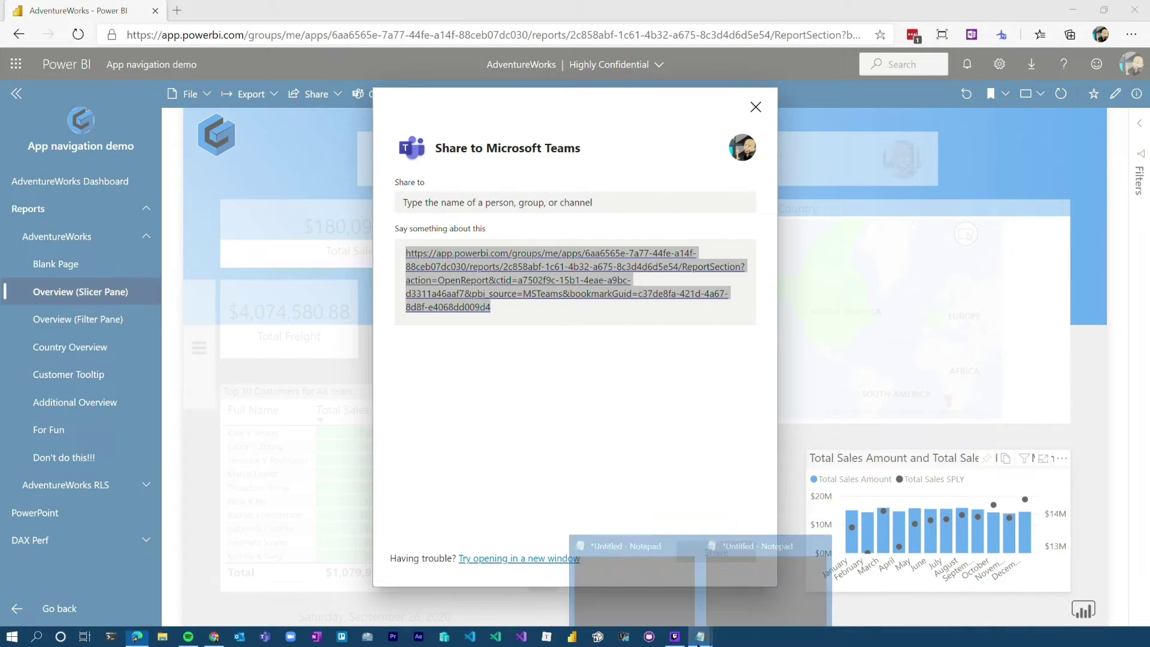
left_click(788, 557)
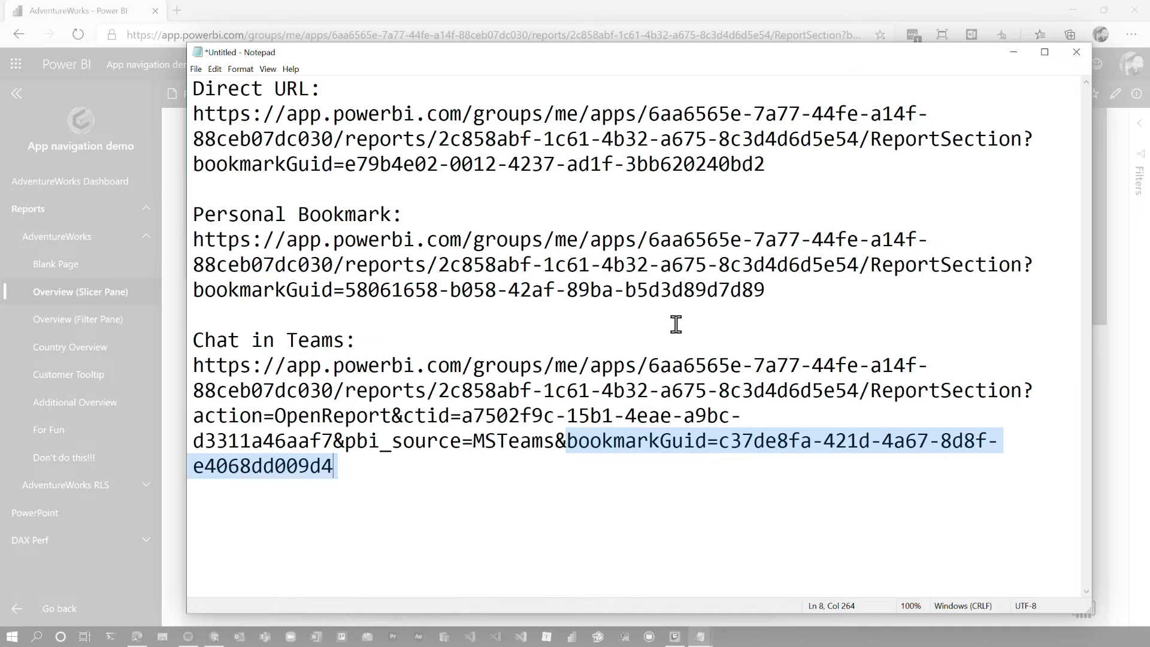
Select the entire link under the Chat in Teams label in the note
left_click_drag(357, 466, 189, 376)
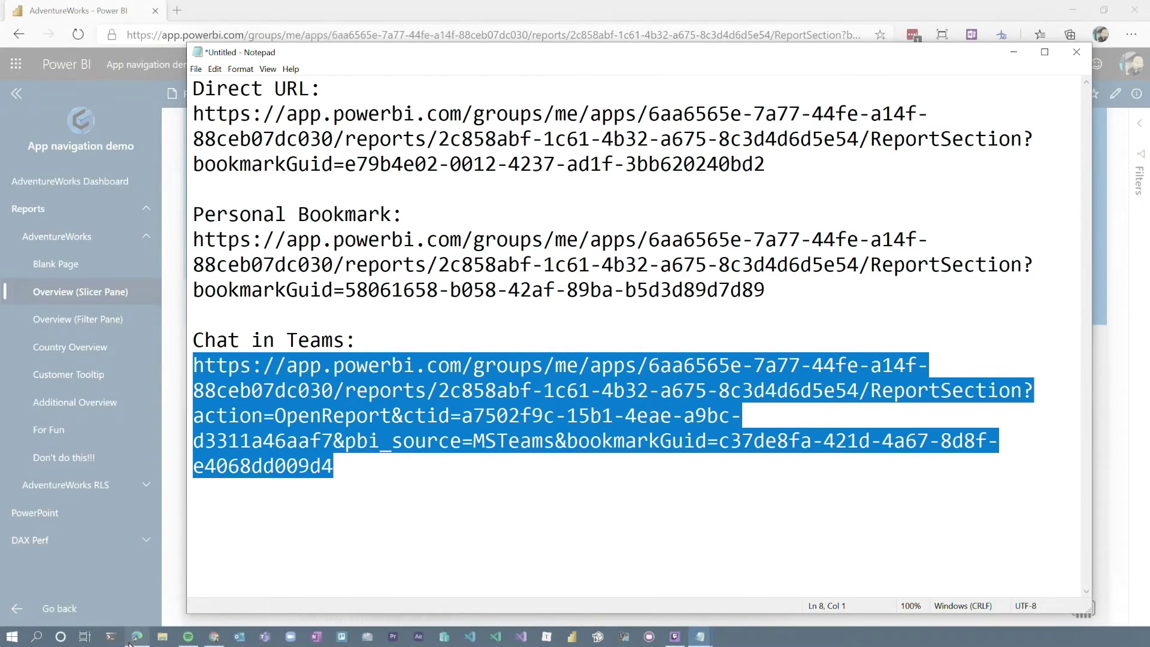
Open the copied Teams share link in the incognito browser
type("https://app.powerbi.com/groups/me/apps/6aa6565e-7a77-44fe-a14f-88ceb07dc030/reports/2c858abf-1c61-4b32-a675-8c3d4d6d5e54/ReportSection?action=OpenReport&ctid=a7502f9c-15b1-4eae-a9bc-d3311a46aaf7&pbi_source=MSTeams&bookmarkGuid=c37de8fa-421d-4a67-8d8f-e4068dd009d4")
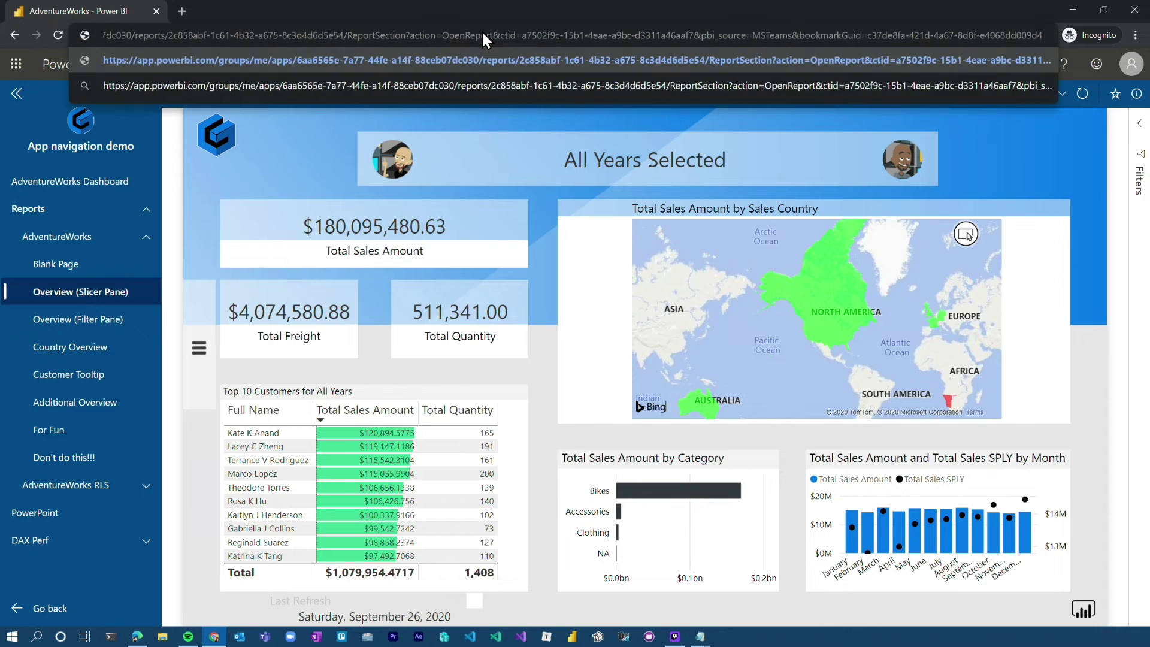
key("Return")
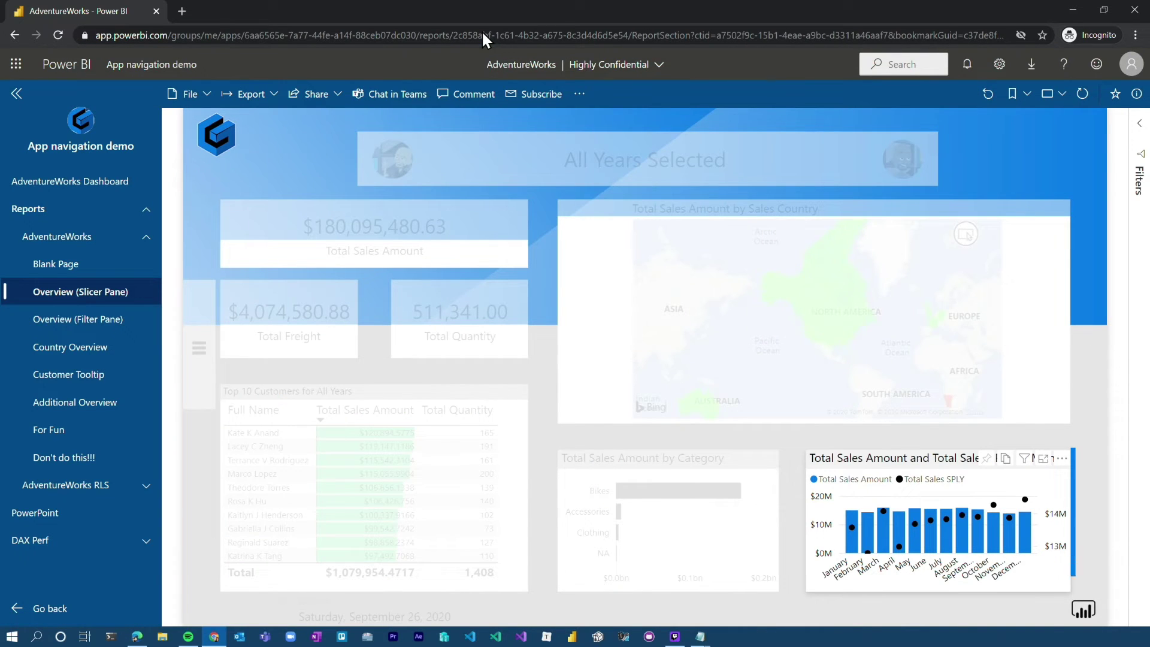